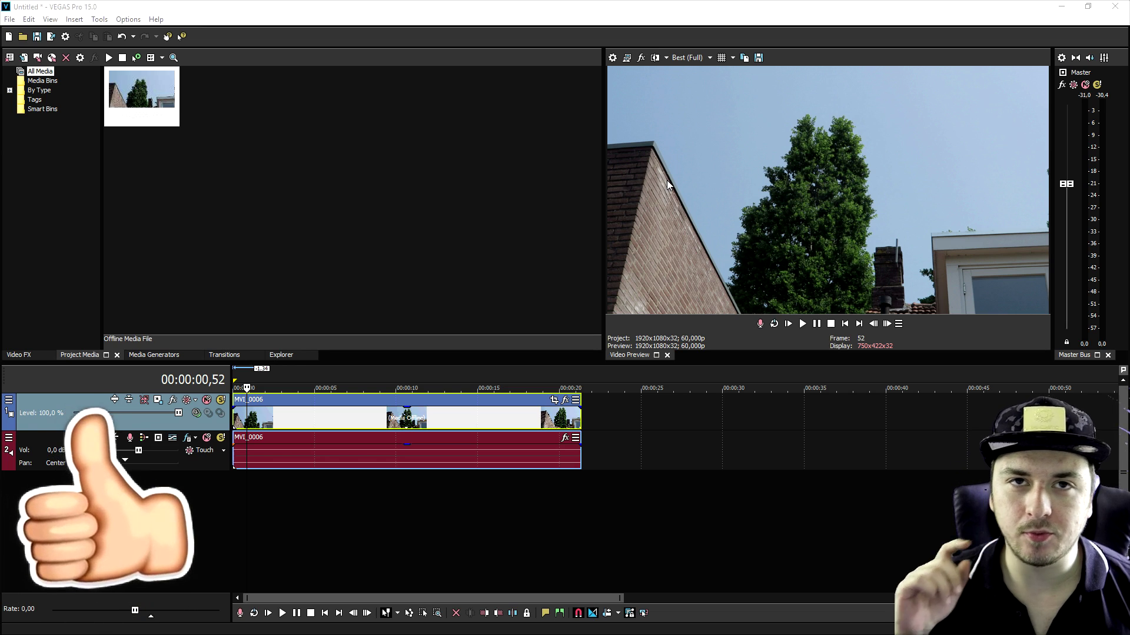
Apply the default Brightness and Contrast effect to the MVI_0006 video clip and set its contrast to 0,238.
left_click(18, 355)
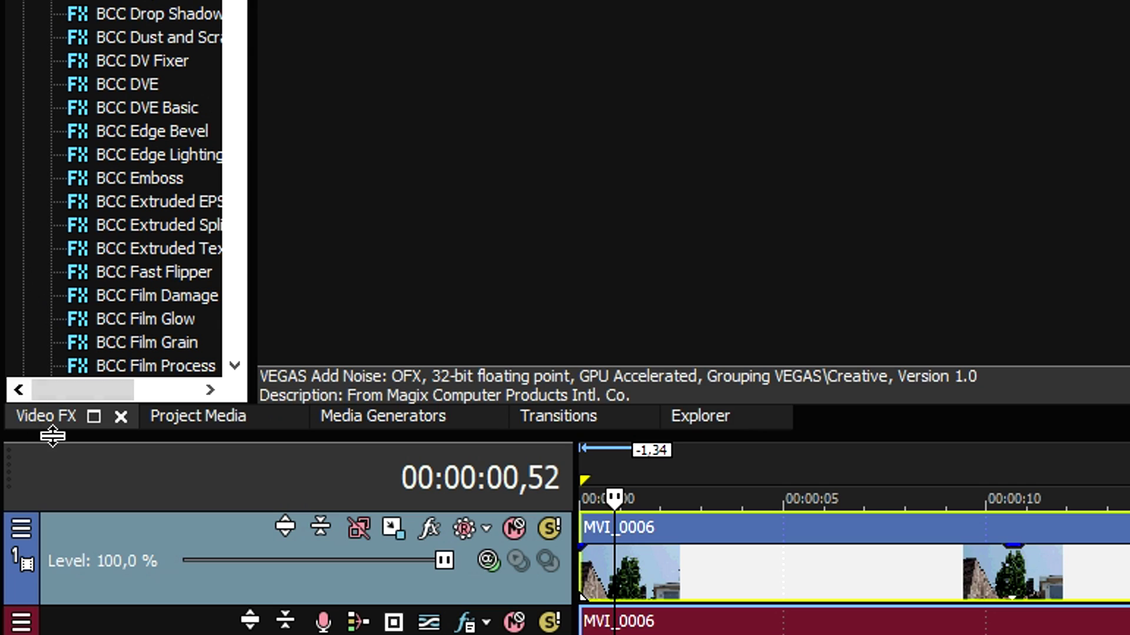
scroll(95, 11, "down", 20)
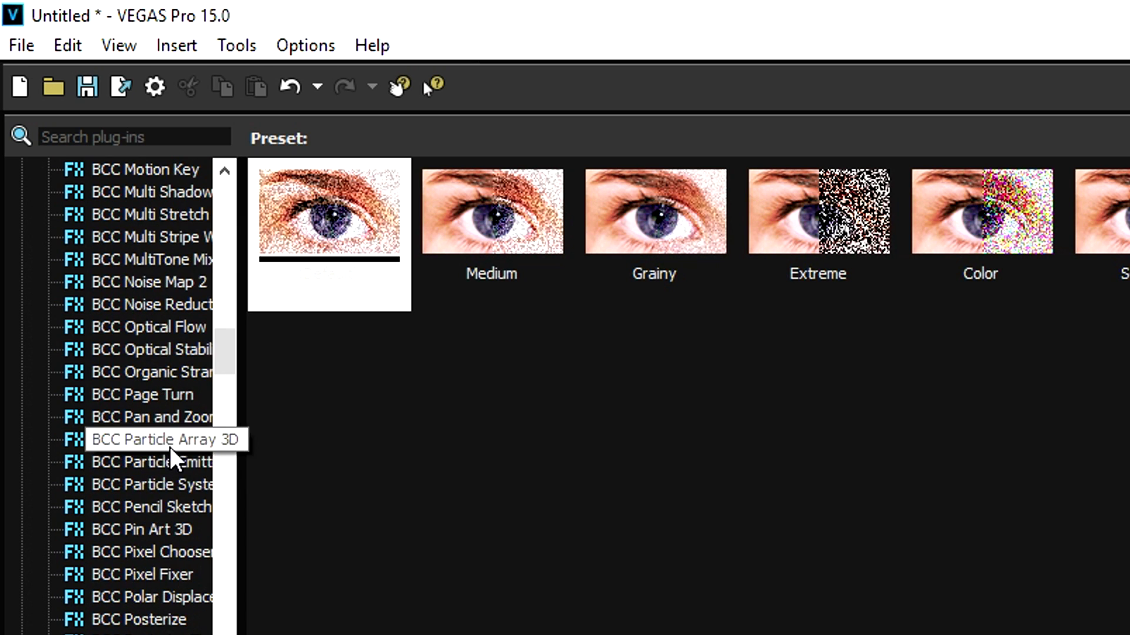
scroll(171, 459, "down", 20)
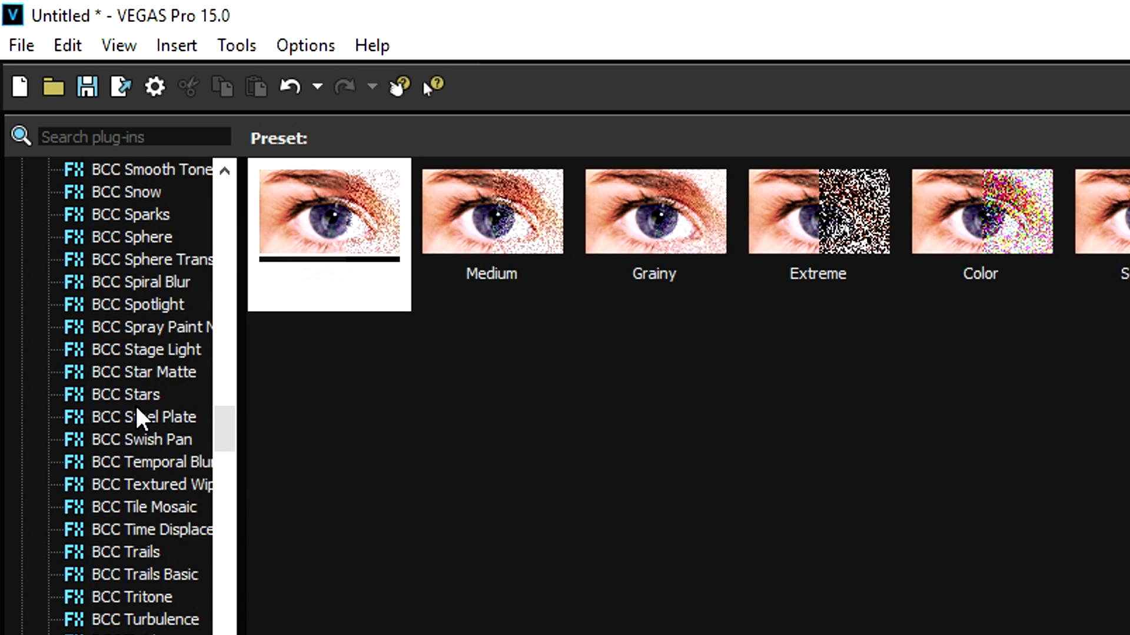
scroll(153, 419, "down", 4)
scroll(172, 419, "down", 1)
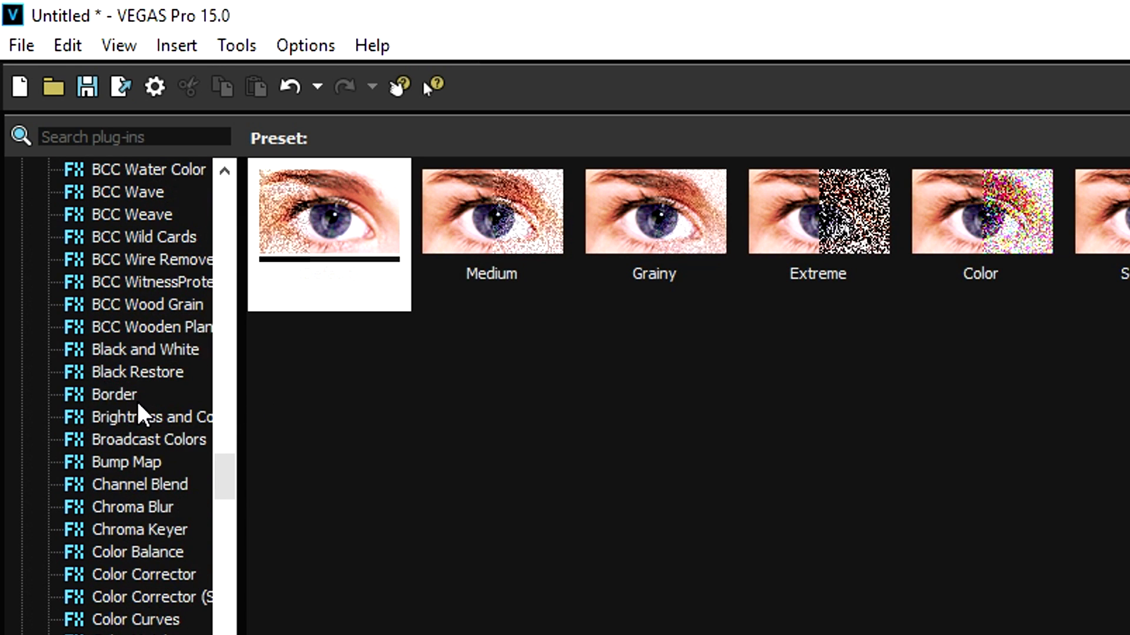
left_click(172, 419)
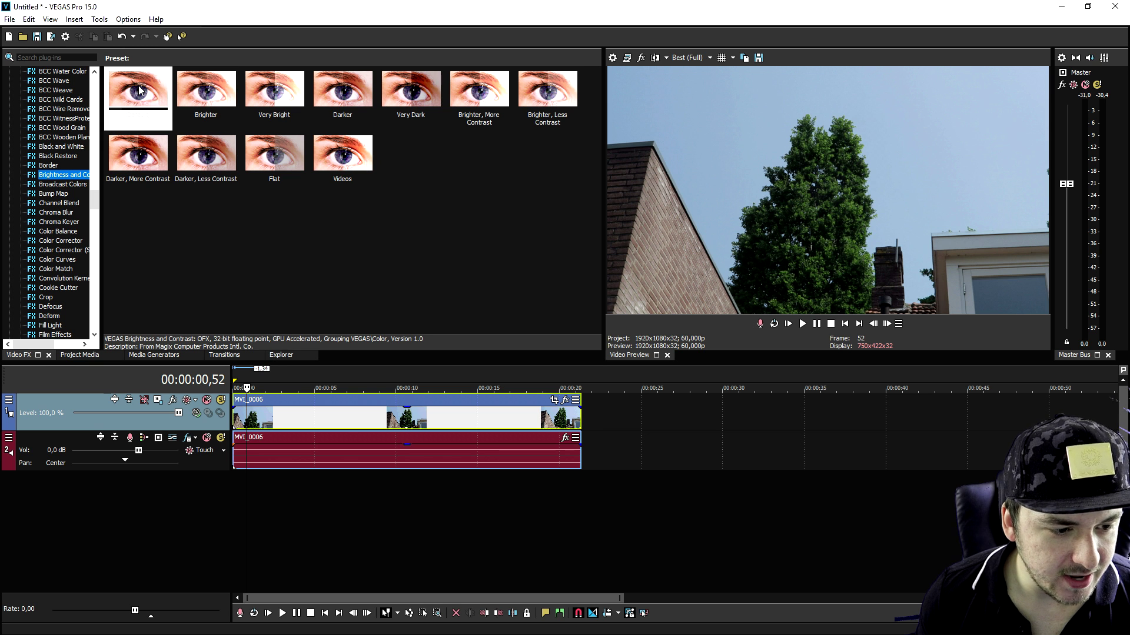
left_click_drag(143, 91, 395, 380)
left_click_drag(382, 418, 385, 420)
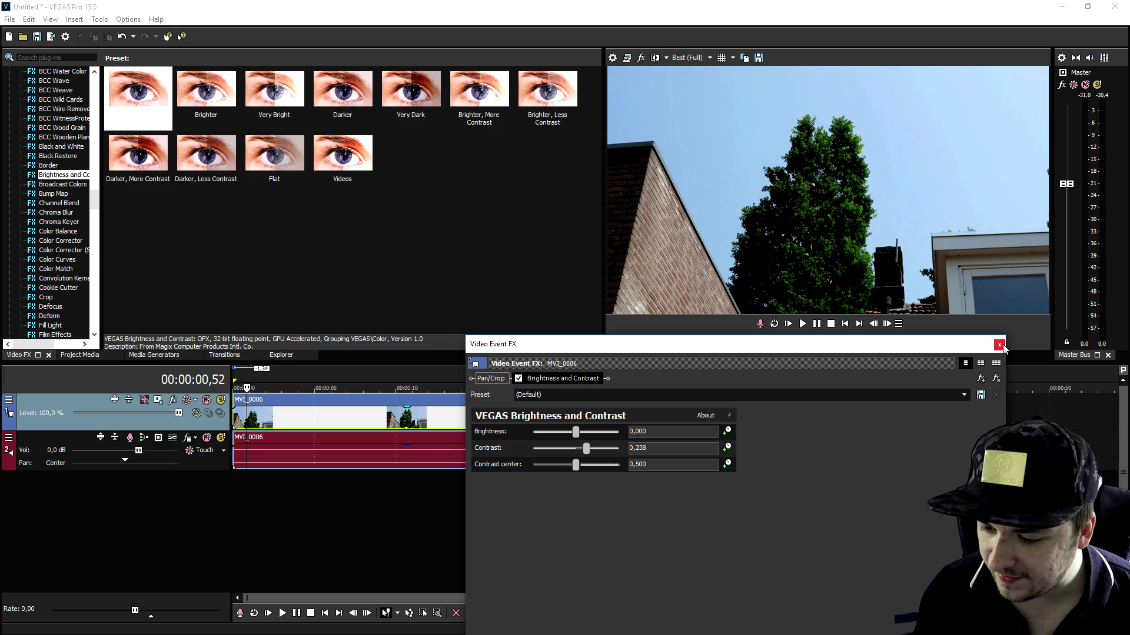
left_click(1001, 345)
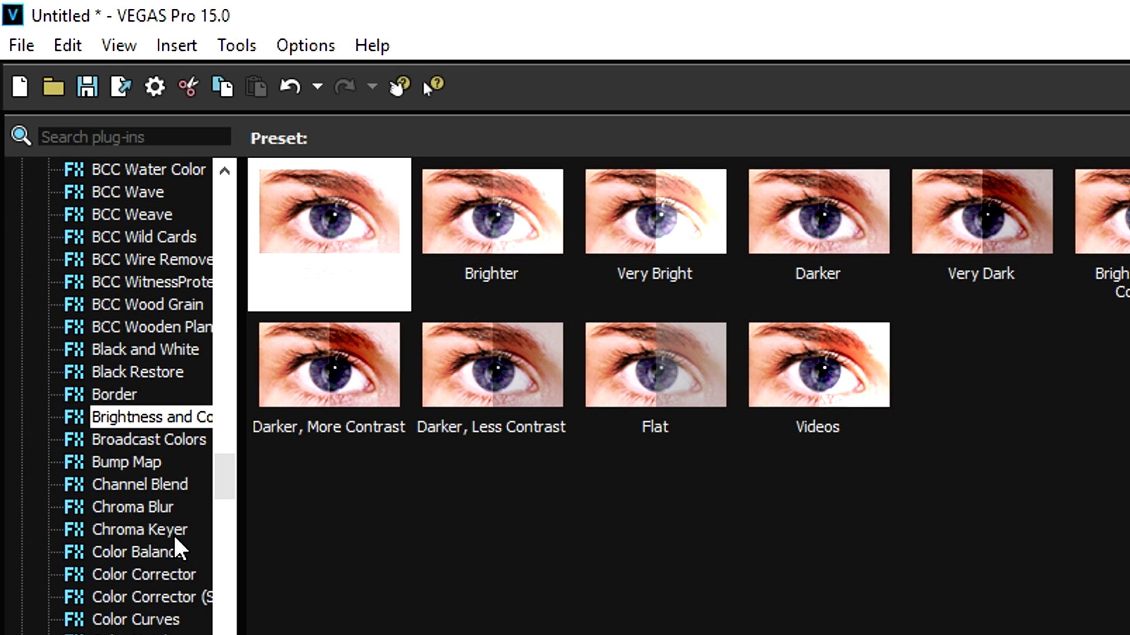
Apply the default Chroma Keyer effect to the MVI_0006 video clip and disable it in the effect chain.
left_click(178, 532)
left_click_drag(331, 227, 399, 247)
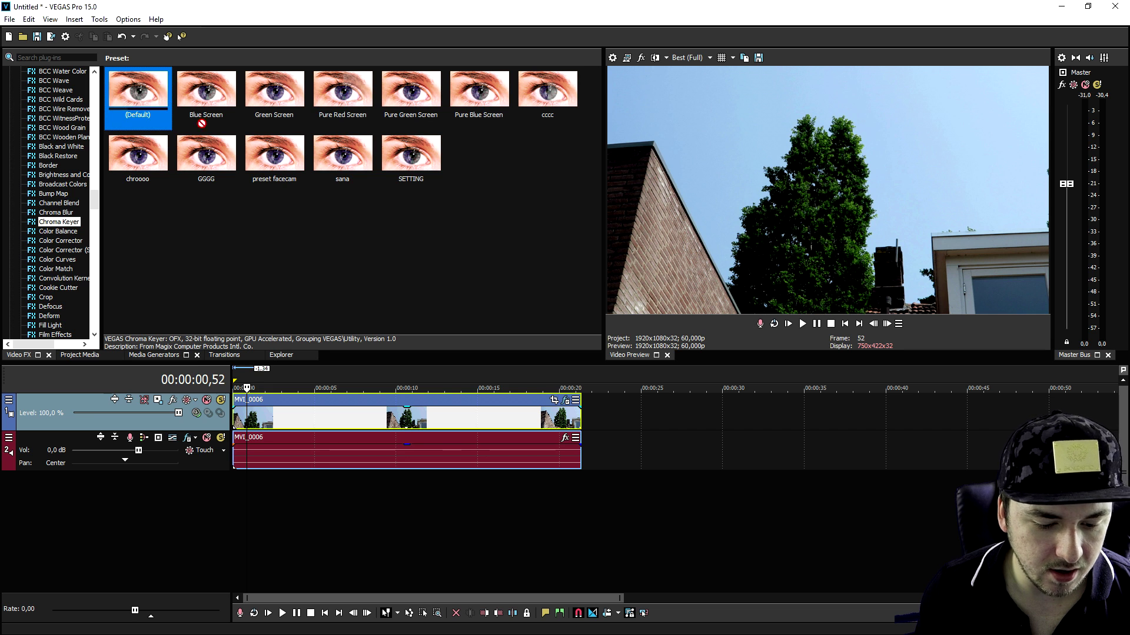
left_click_drag(404, 419, 404, 418)
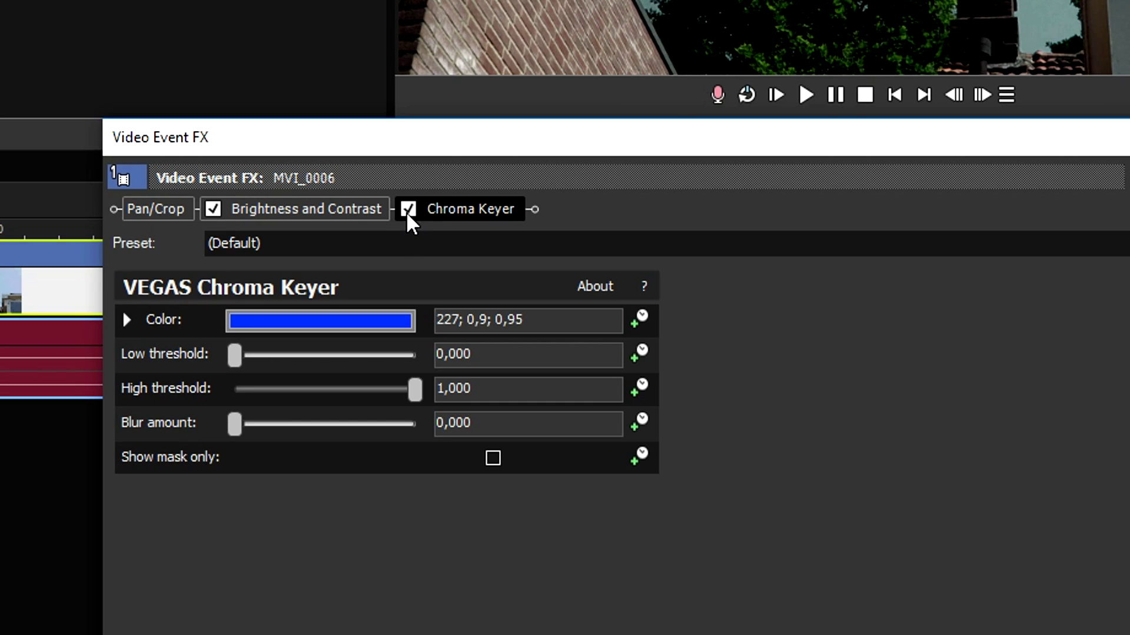
left_click(612, 378)
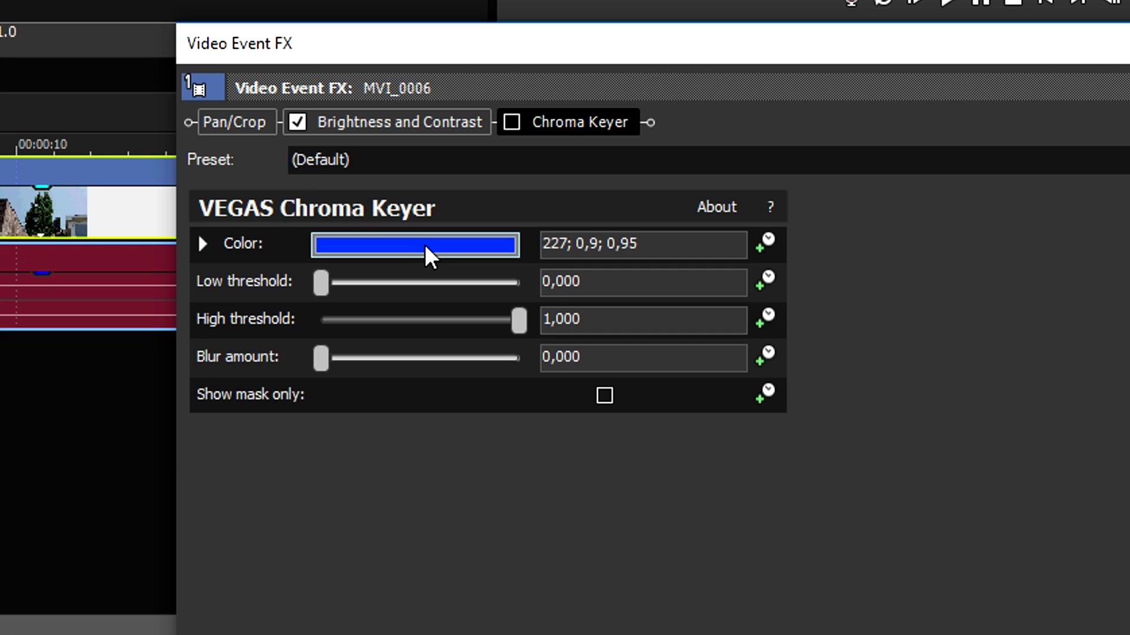
Sample the blue sky in the preview as the Chroma Keyer color and enable the keyer again.
left_click(572, 436)
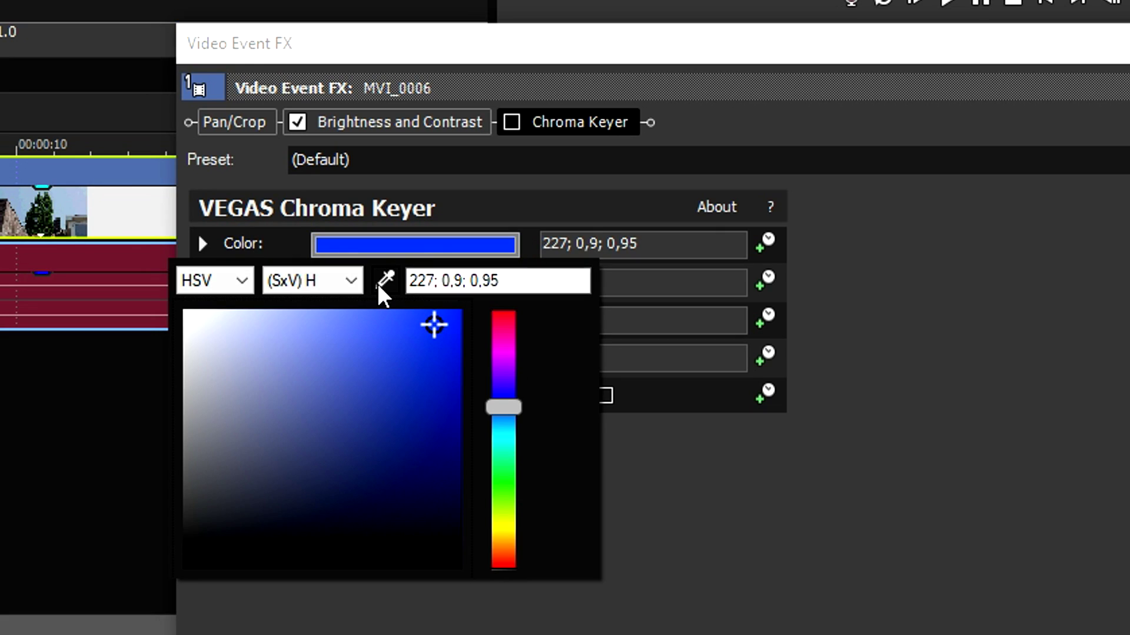
left_click(383, 281)
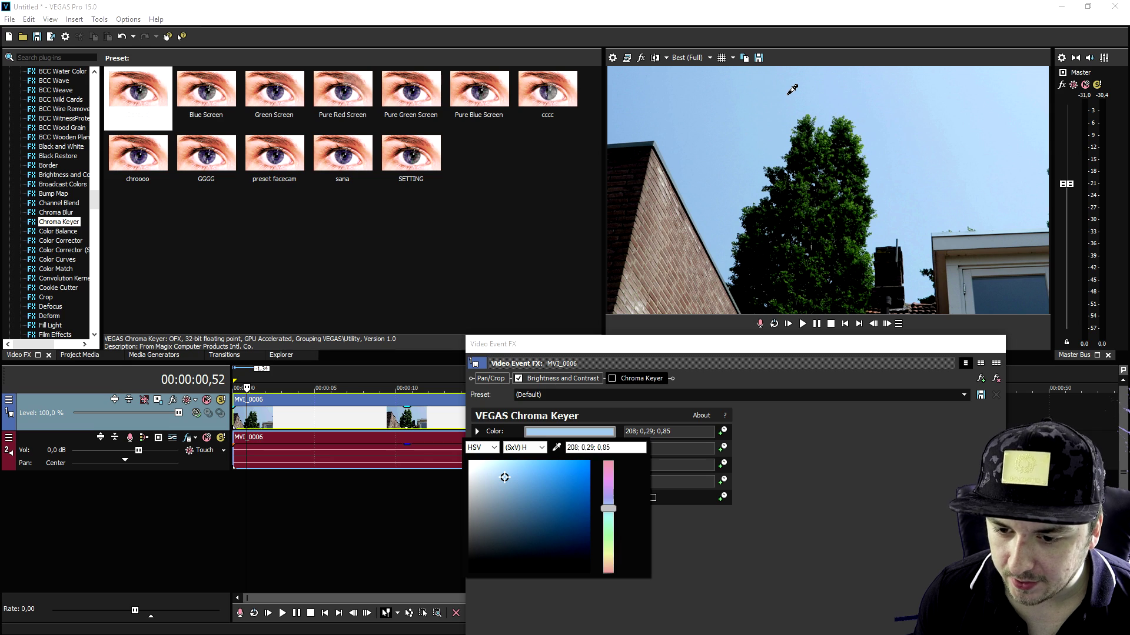
left_click(472, 63)
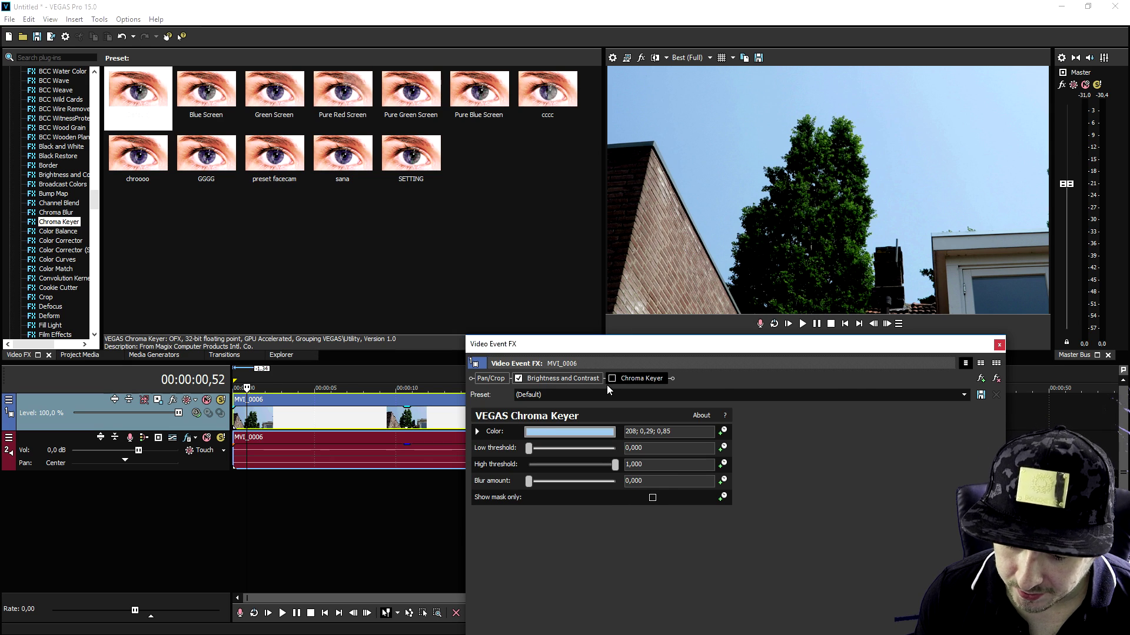
left_click(612, 379)
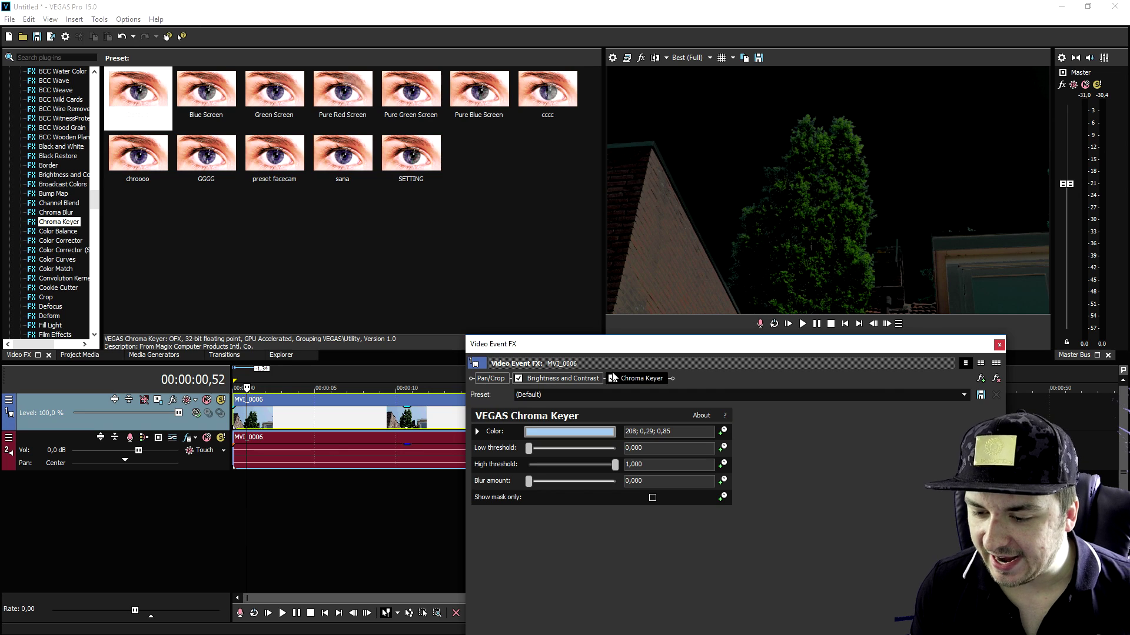
Set the Chroma Keyer's low threshold to 0,000 and high threshold to 0,966.
left_click_drag(650, 346, 762, 382)
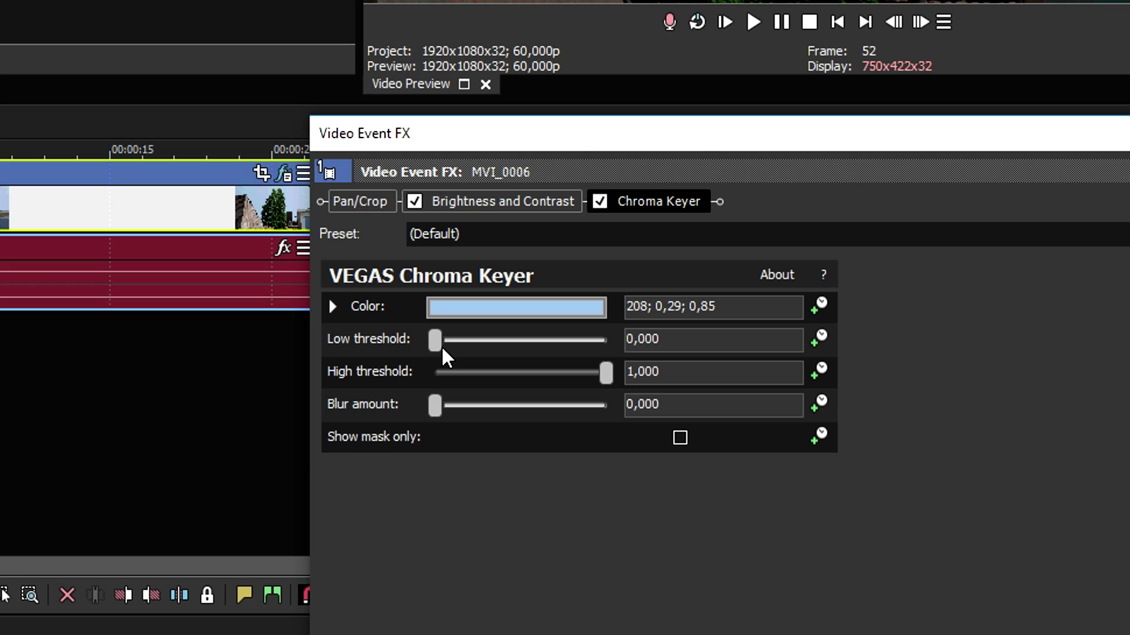
left_click_drag(642, 484, 661, 485)
left_click_drag(475, 343, 457, 336)
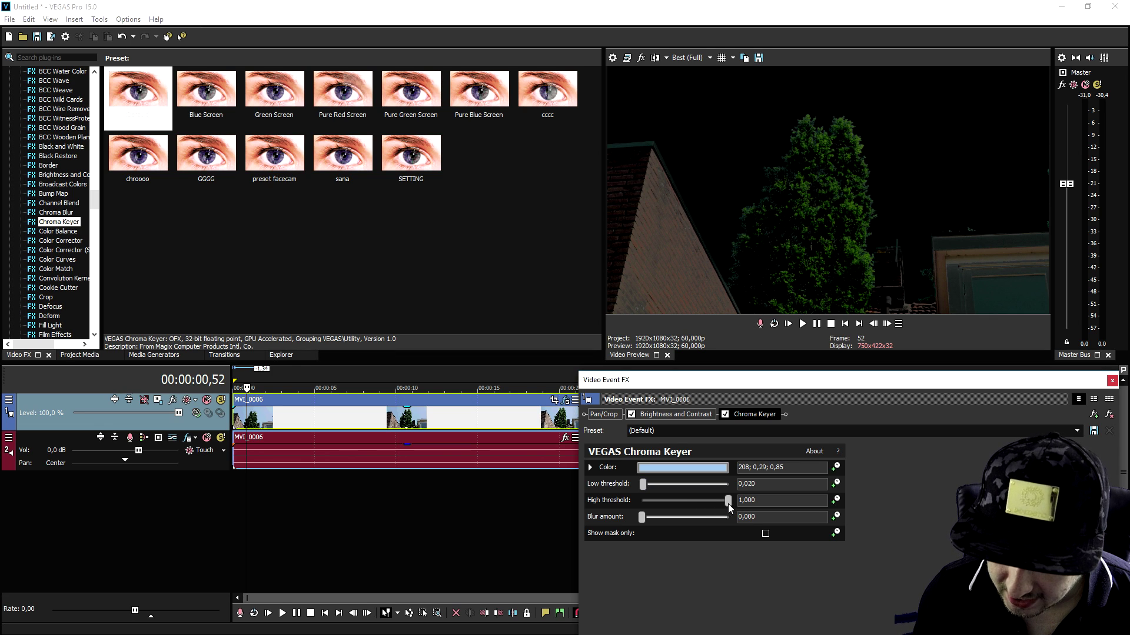
left_click_drag(728, 500, 682, 506)
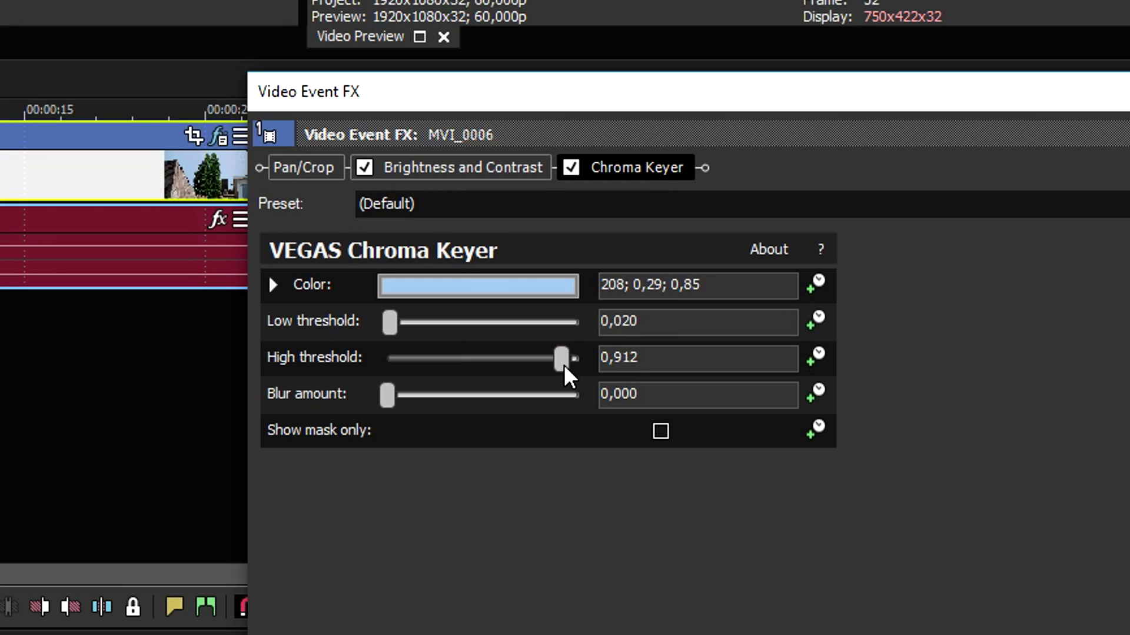
left_click_drag(390, 323, 427, 323)
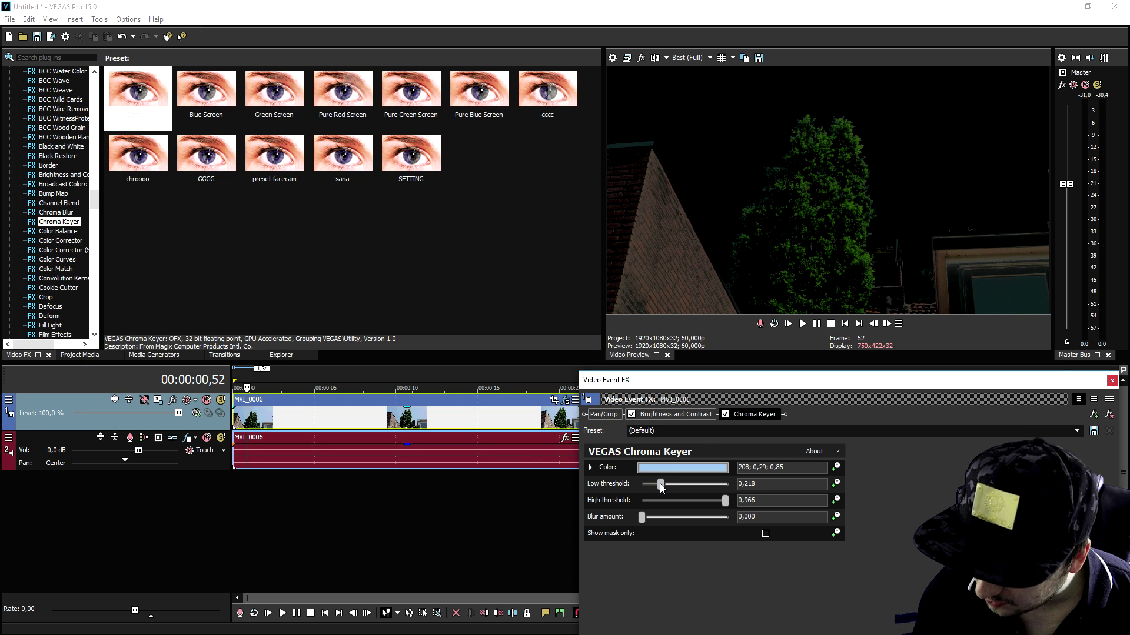
left_click_drag(662, 488, 647, 486)
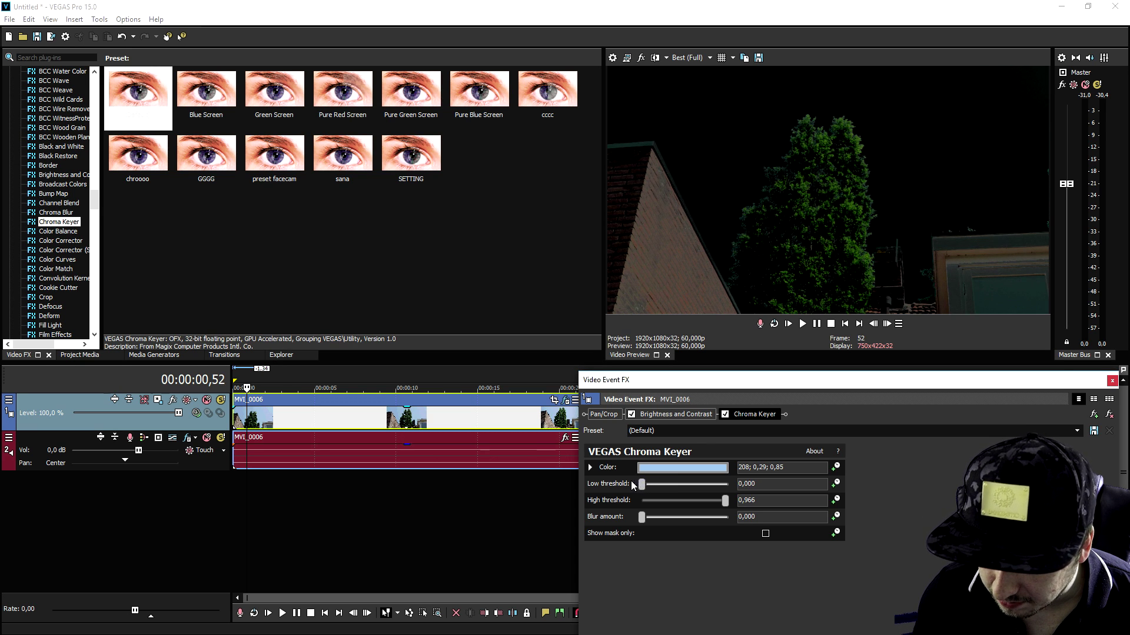
Fine-tune the Chroma Keyer color to 208; 0,25; 0,88 and close the effect settings.
left_click(669, 471)
left_click(609, 515)
mouse_move(609, 515)
left_mouse_down()
mouse_move(605, 503)
mouse_move(608, 515)
left_mouse_up()
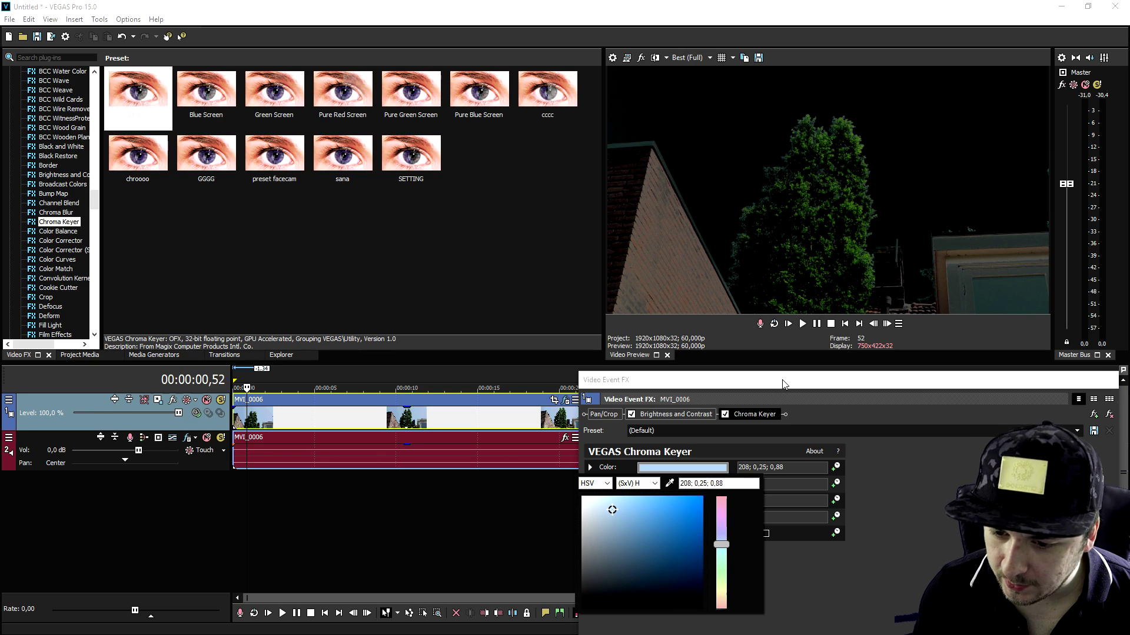
left_click(591, 468)
left_click_drag(658, 390, 534, 402)
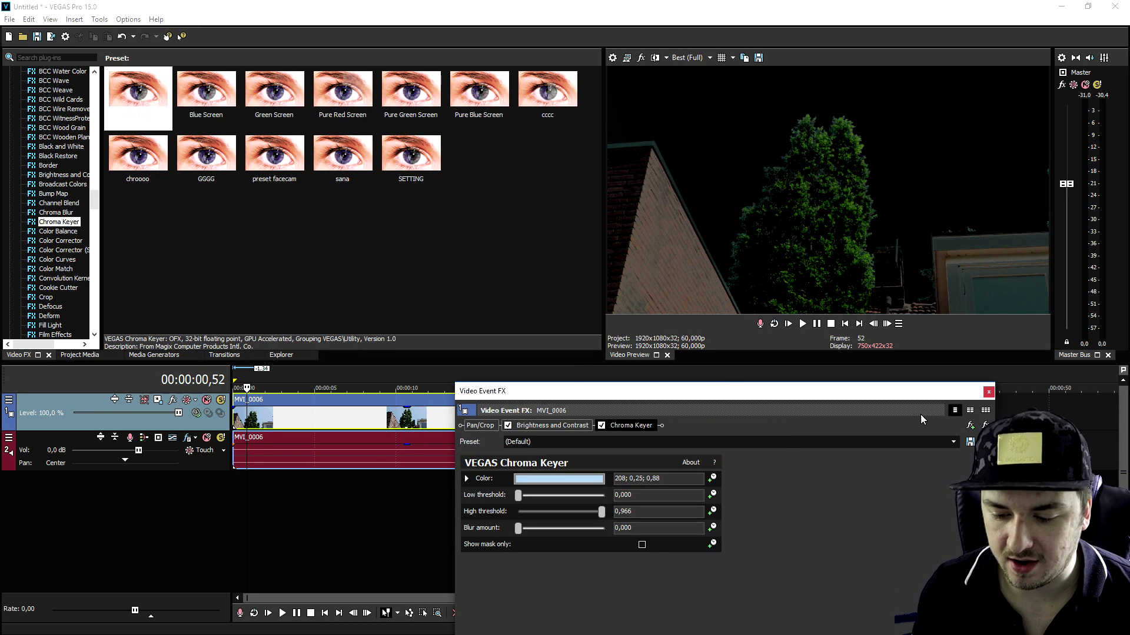
left_click(988, 392)
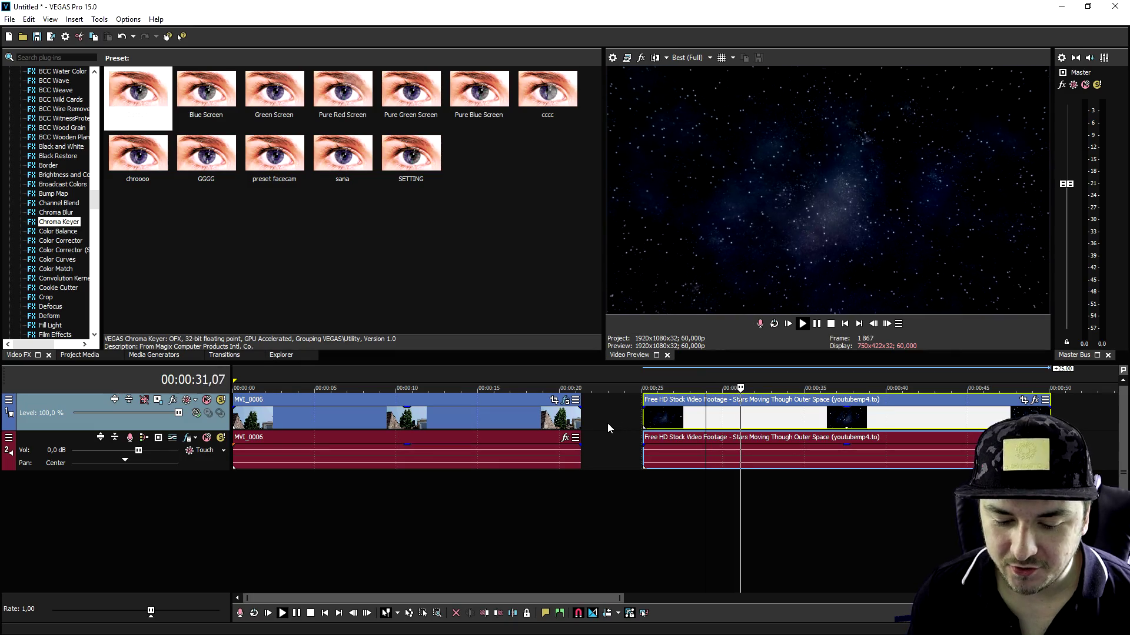
Insert a new video track and place the outer space stars clip on the track below MVI_0006.
key("space")
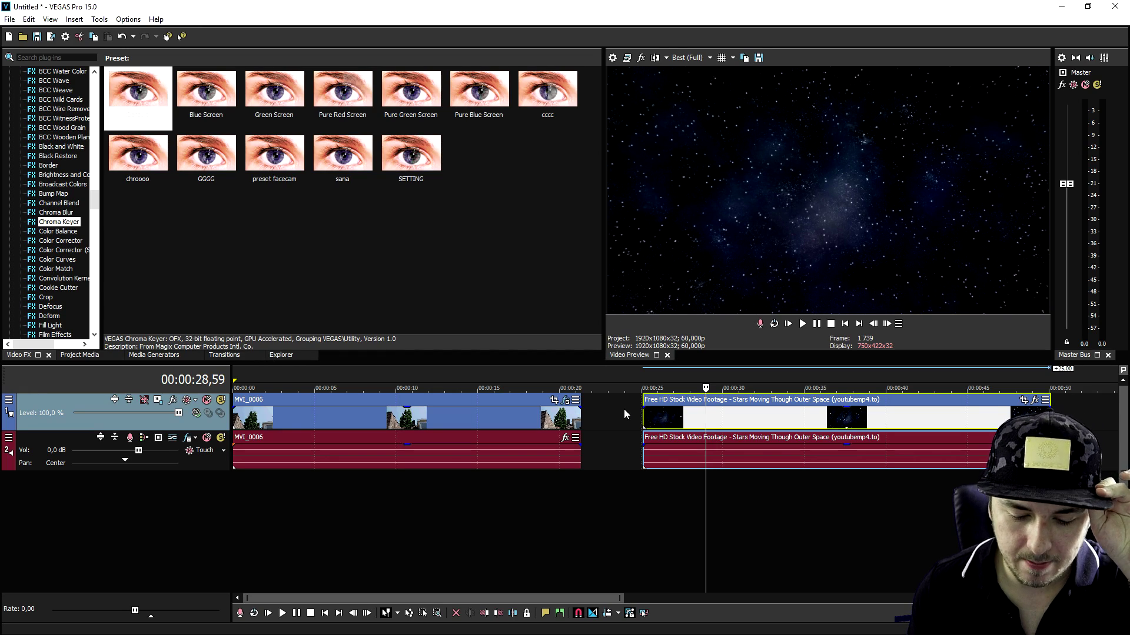
right_click(617, 418)
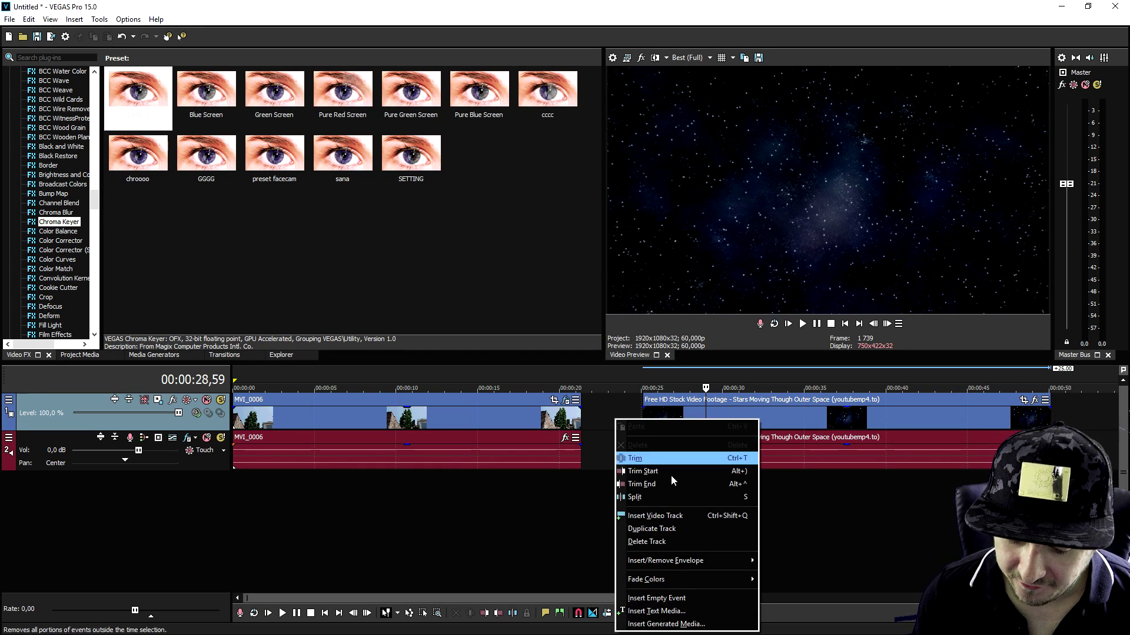
left_click(660, 518)
left_click_drag(216, 420, 465, 471)
left_click_drag(680, 425, 679, 502)
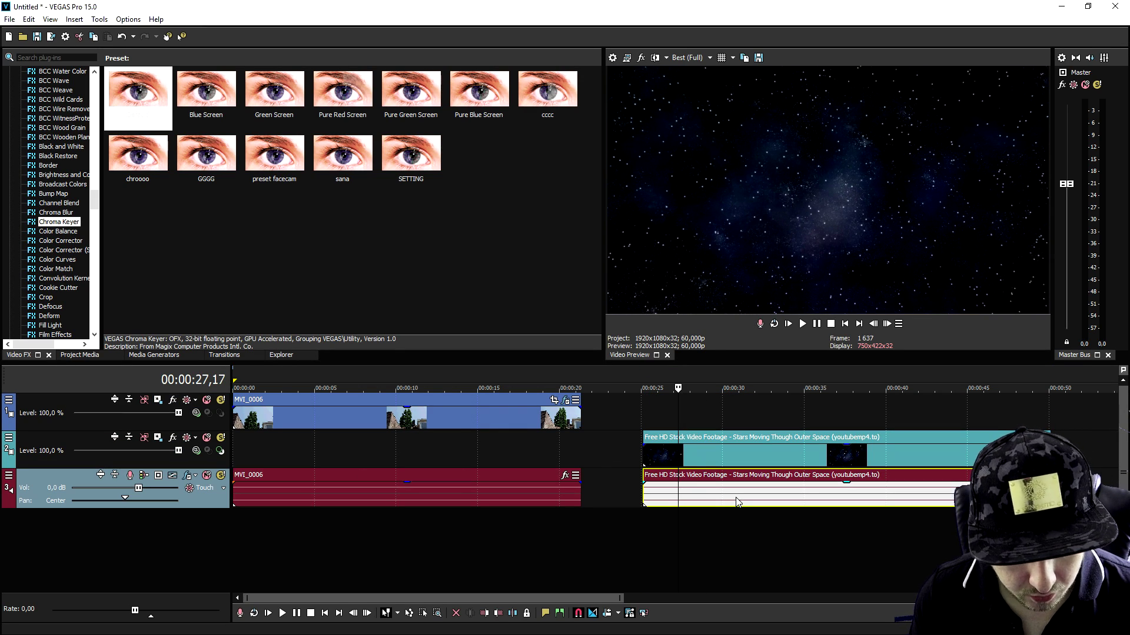
Delete the stars clip's audio and move its video to the start of the timeline beneath MVI_0006.
key("Delete")
left_click_drag(730, 463, 307, 452)
left_click(843, 325)
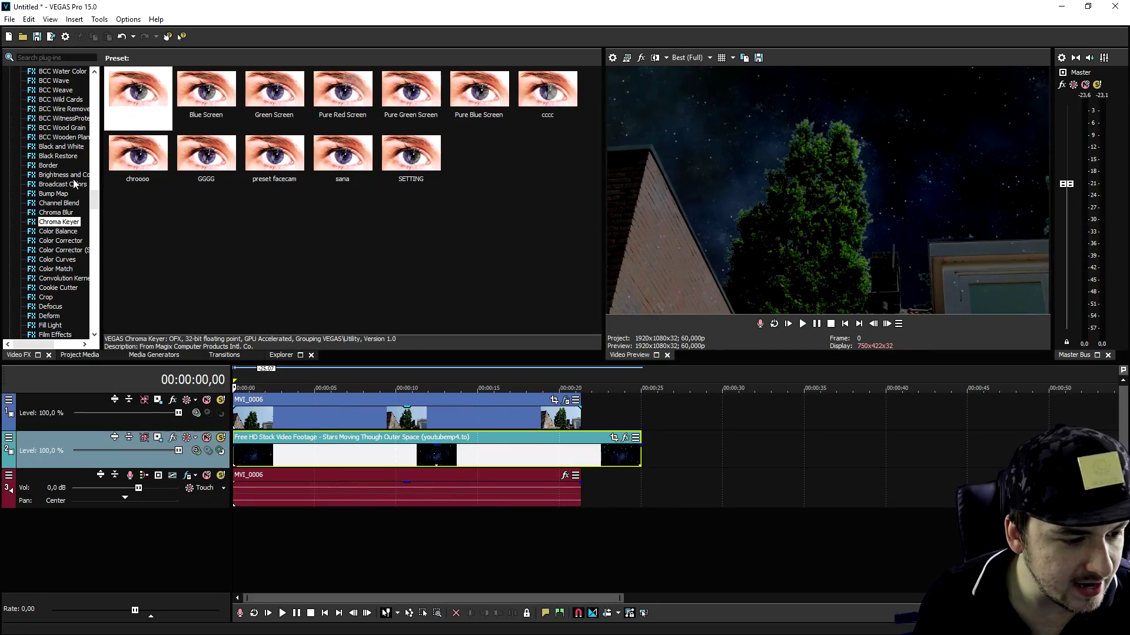
Apply the Videos preset of Brightness and Contrast to the stars clip and preview the composite.
left_click(64, 175)
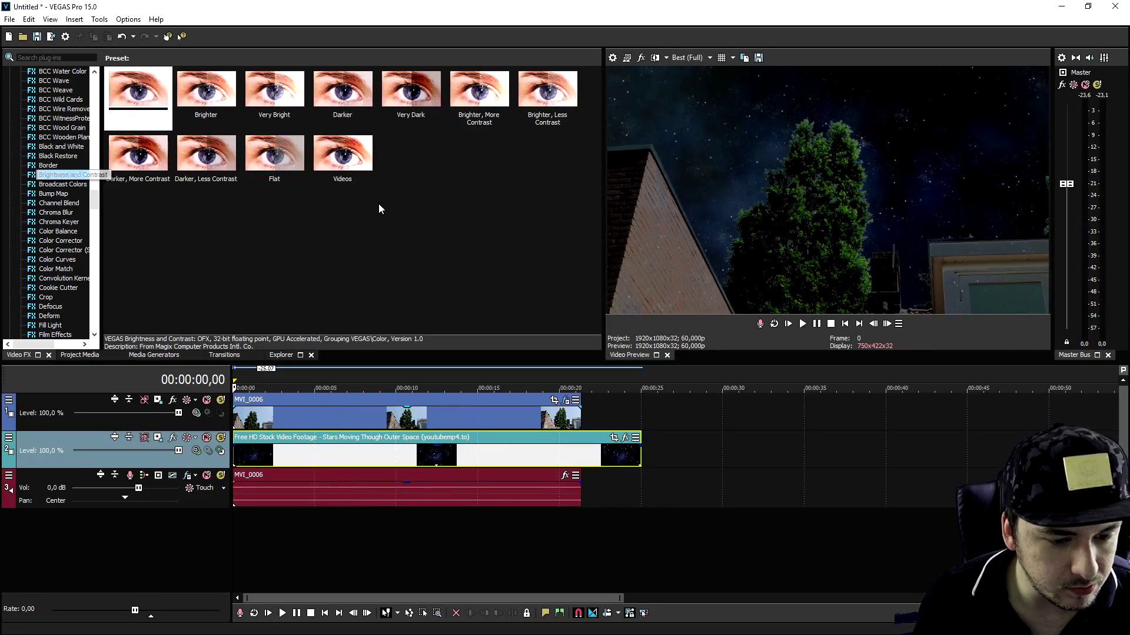
left_click(344, 157)
left_click_drag(403, 465, 404, 464)
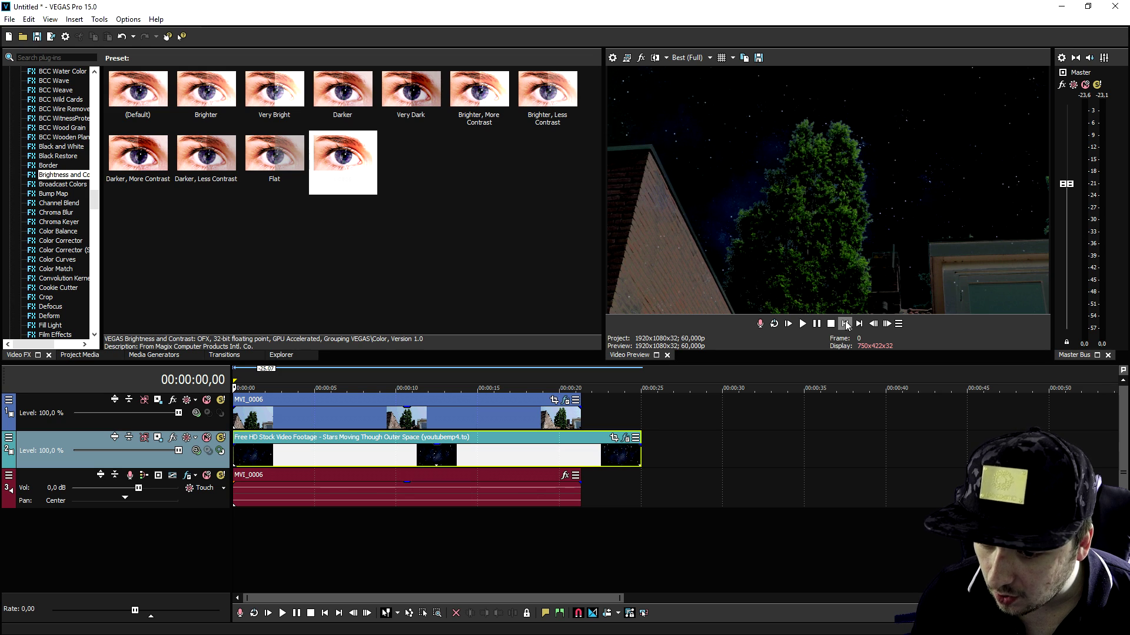
key("space")
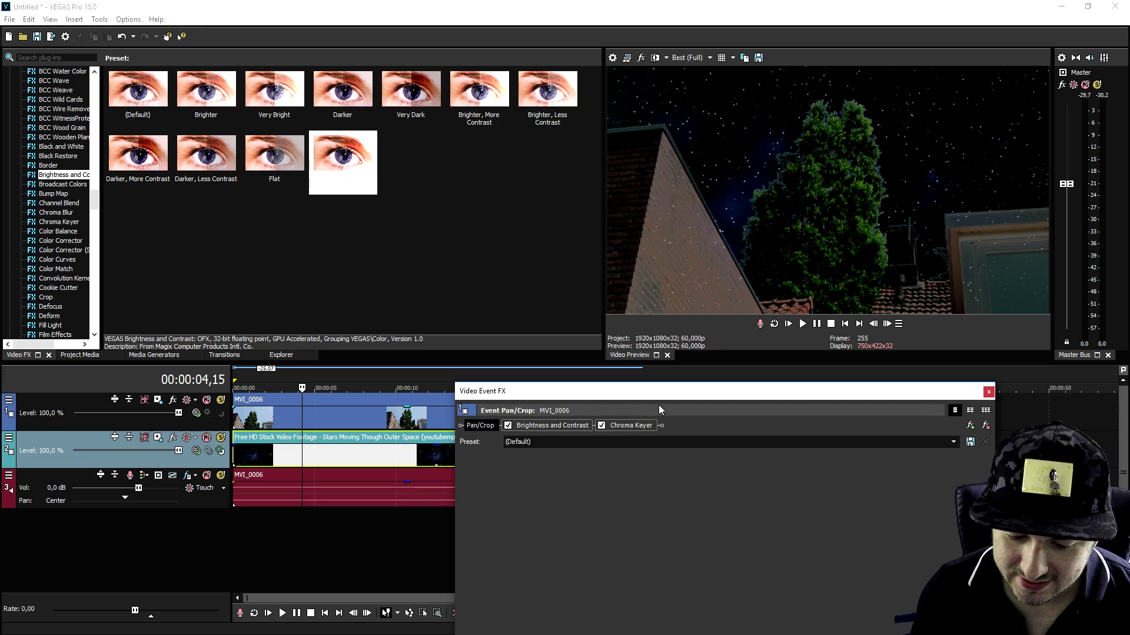
Set MVI_0006's Chroma Keyer low threshold to 0,150 and high threshold to 0,463, and close the effect settings.
left_click(631, 425)
mouse_move(519, 496)
left_mouse_down()
mouse_move(550, 497)
mouse_move(530, 498)
left_mouse_up()
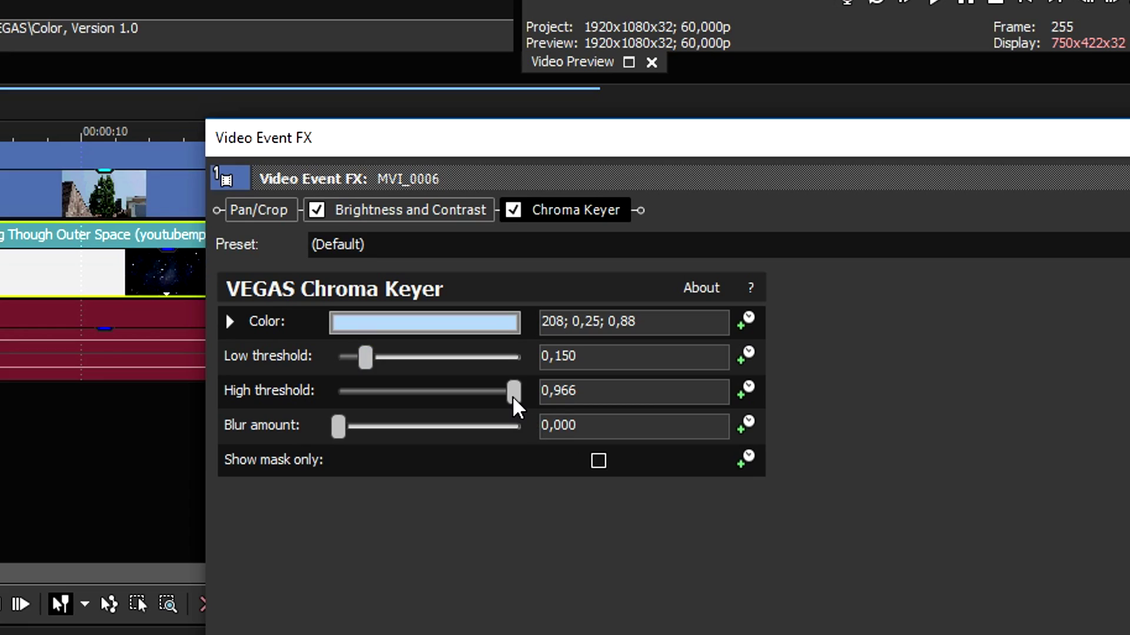
left_click_drag(467, 399, 549, 396)
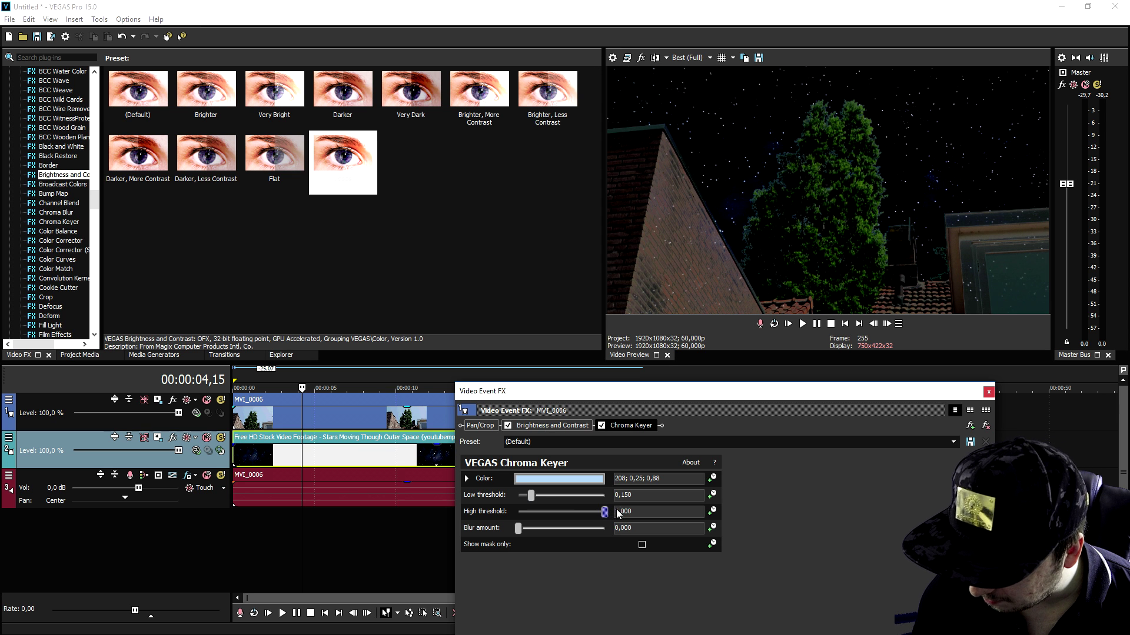
left_click_drag(618, 514, 558, 512)
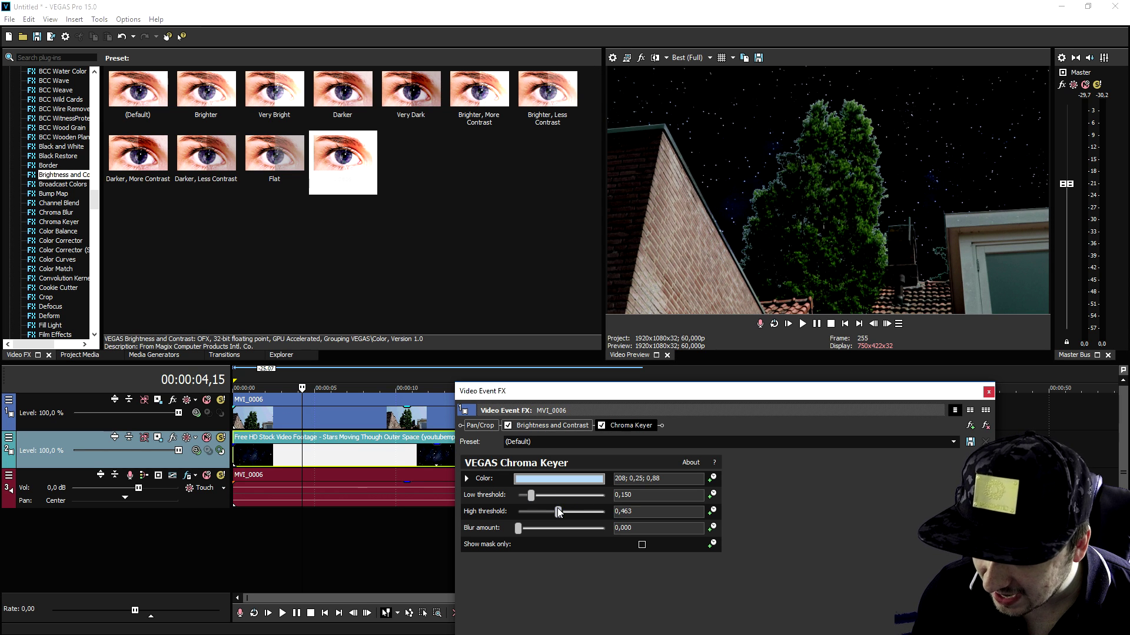
left_click(989, 392)
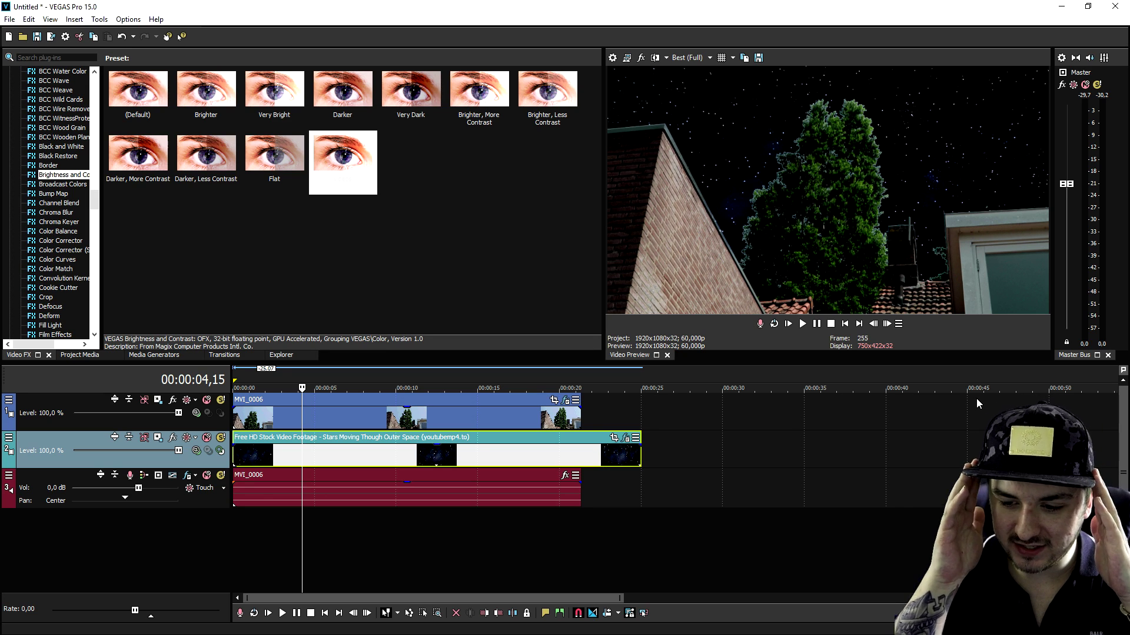
Replace the stars clip with the fdsf clip, extended to the end of MVI_0006, and preview the composite.
key("Delete")
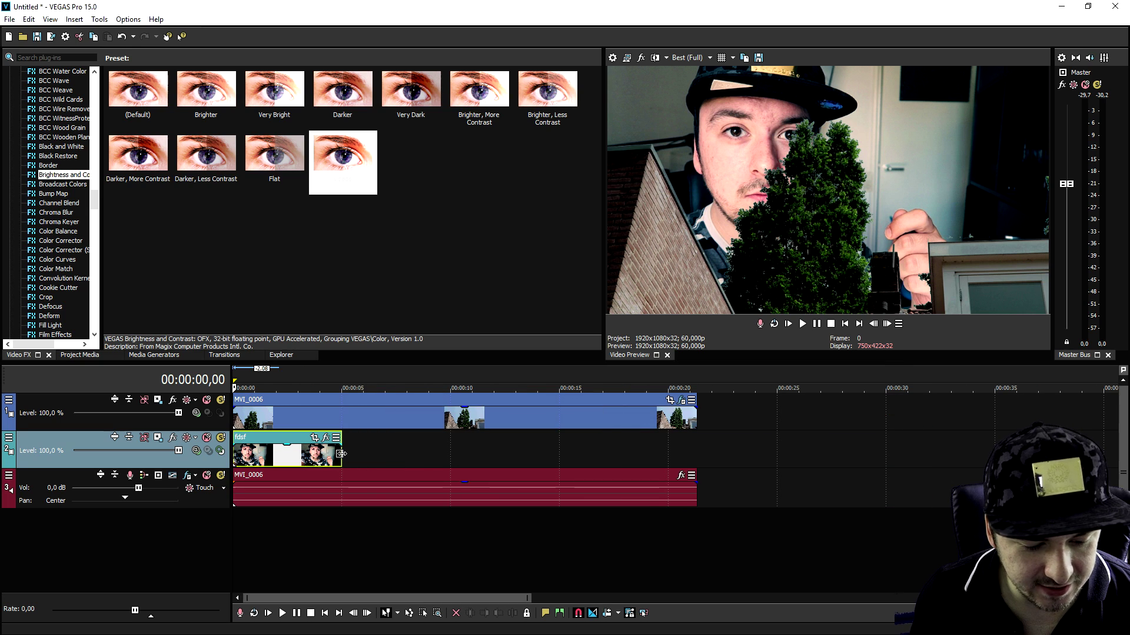
left_click_drag(697, 452, 697, 452)
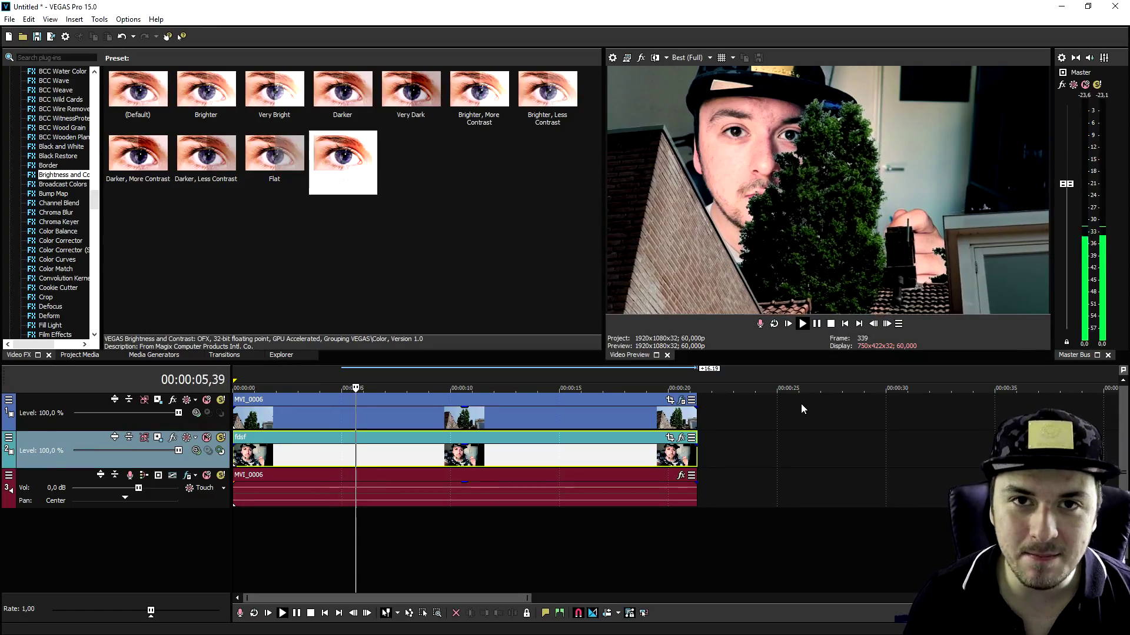
key("space")
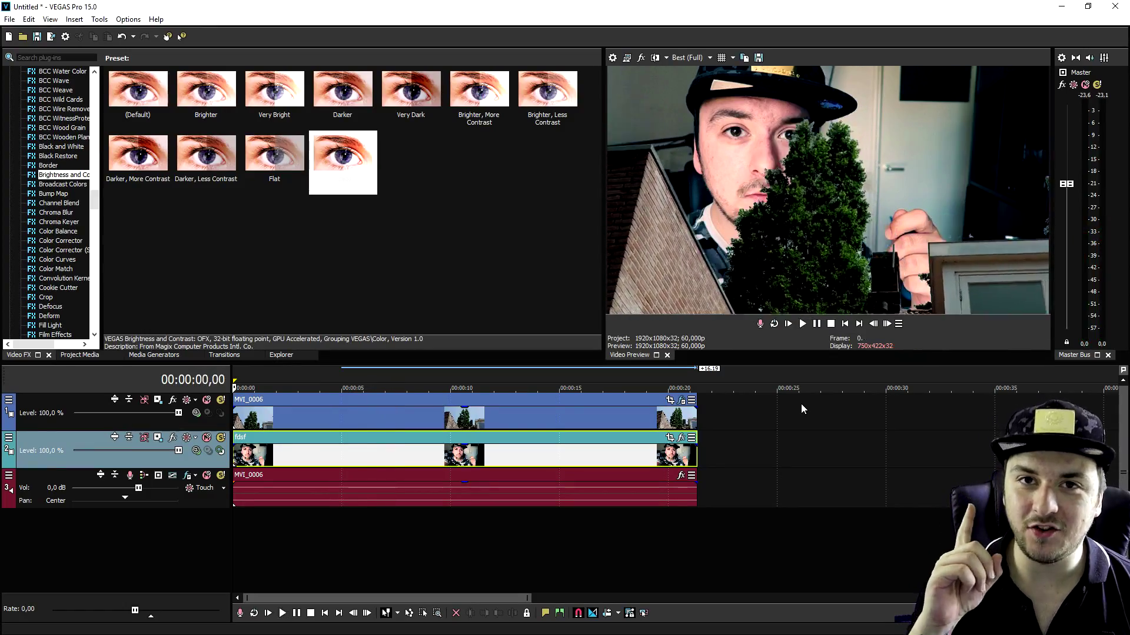